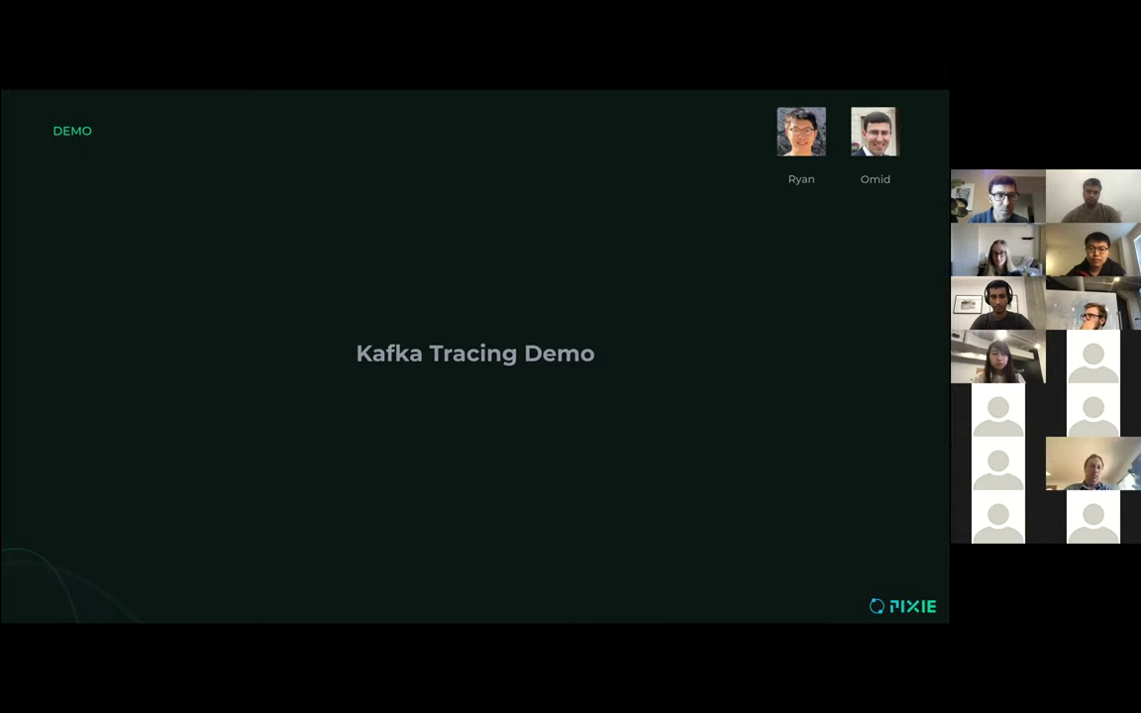
Exit the full-screen slideshow to edit the Kafka Tracing Demo slide in the Pixienaut Monthly deck
key(alt+Tab)
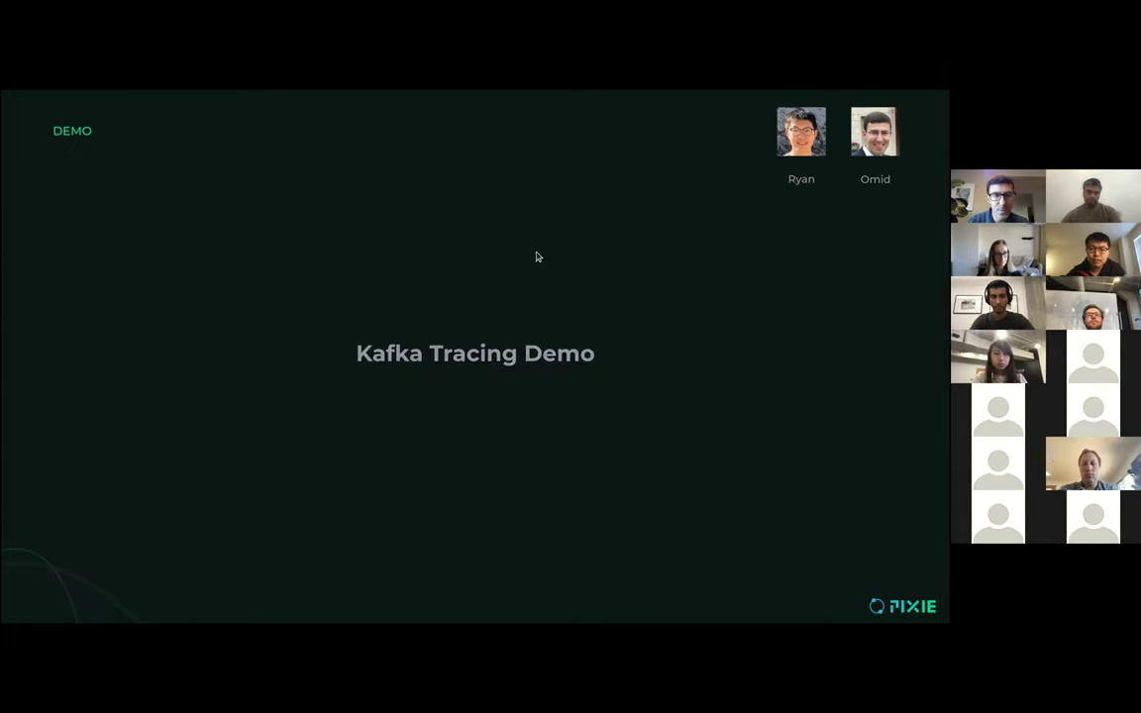
key(Escape)
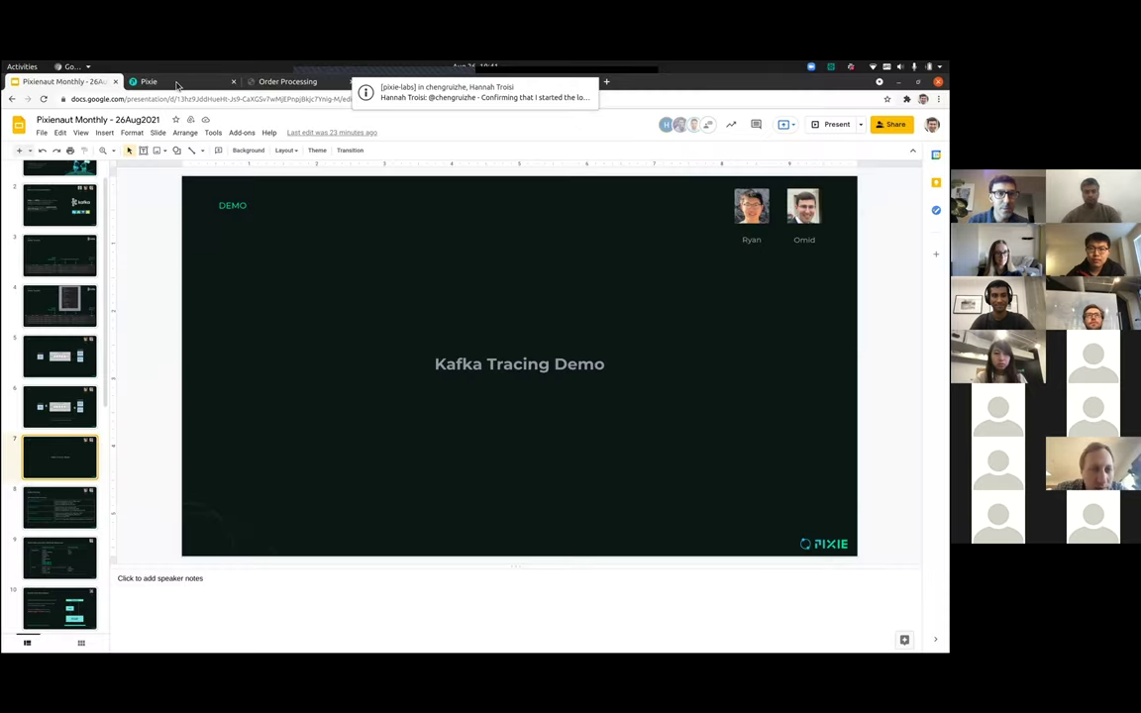
Show the gke:oazizi cluster overview in Pixie and open the script list
click(172, 83)
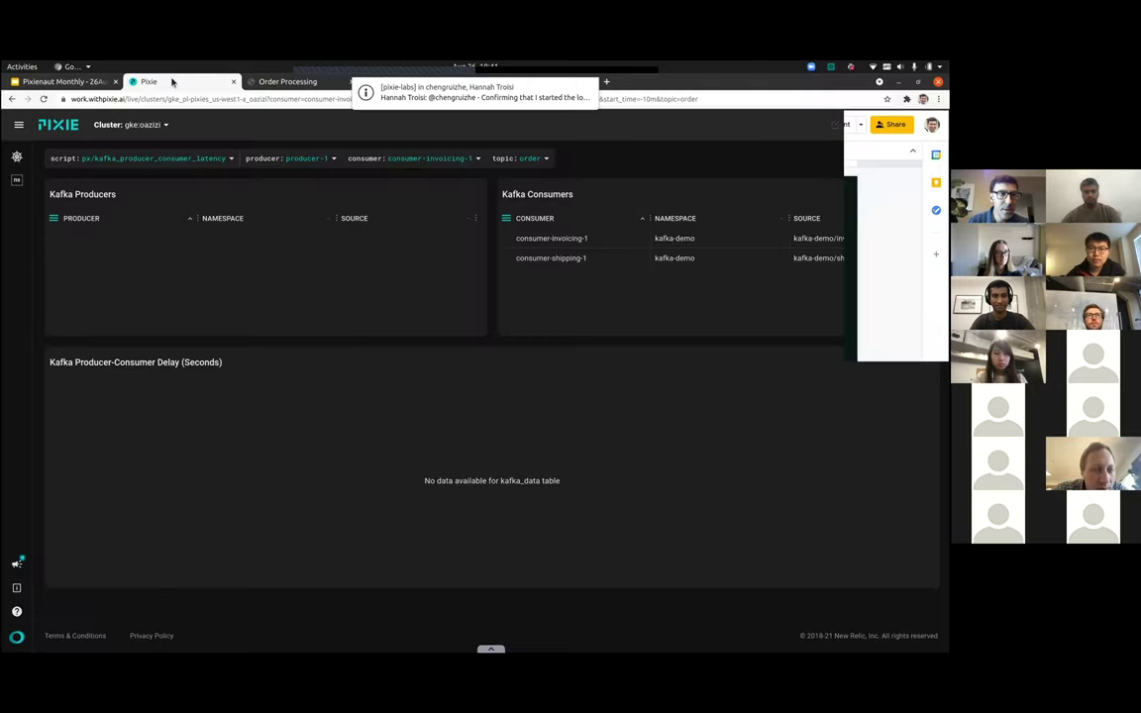
click(17, 157)
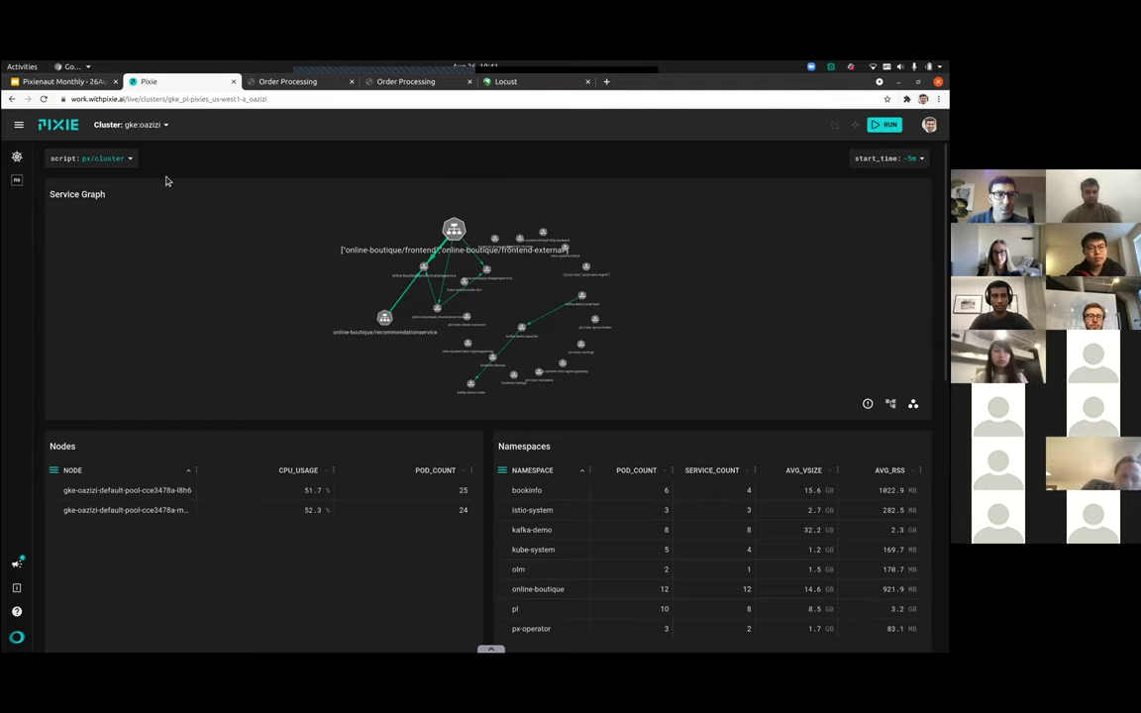
click(130, 160)
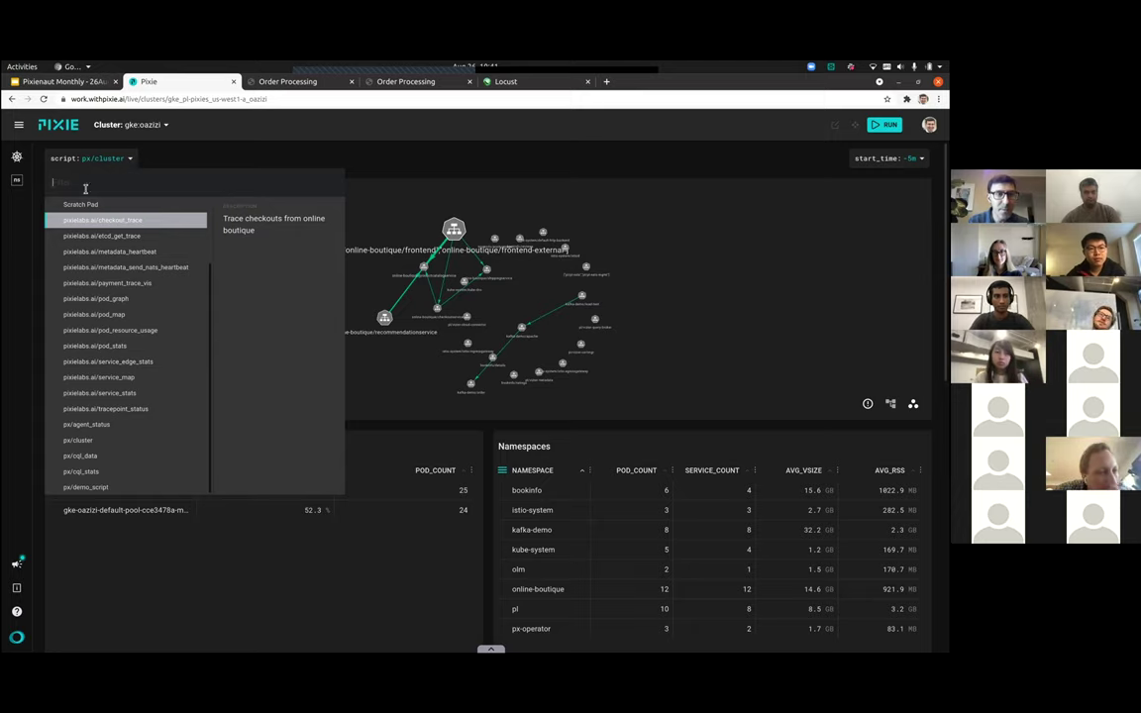
Search scripts for 'kafka' and load px/kafka_flow_graph
text(kafka)
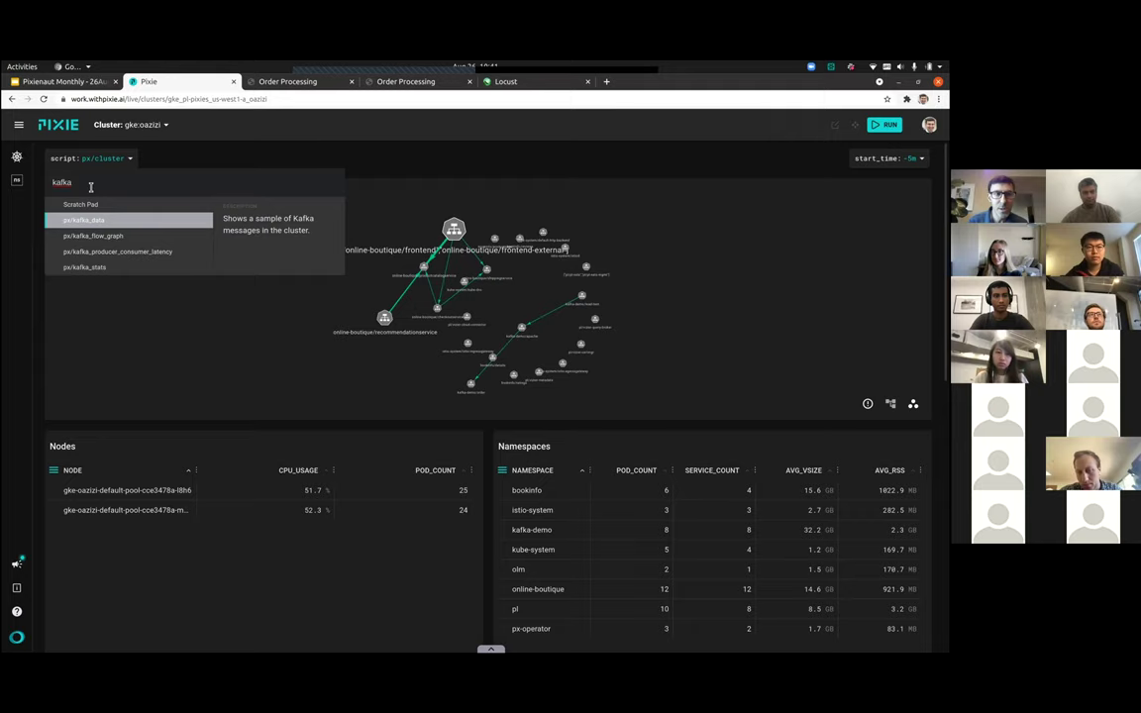
click(99, 241)
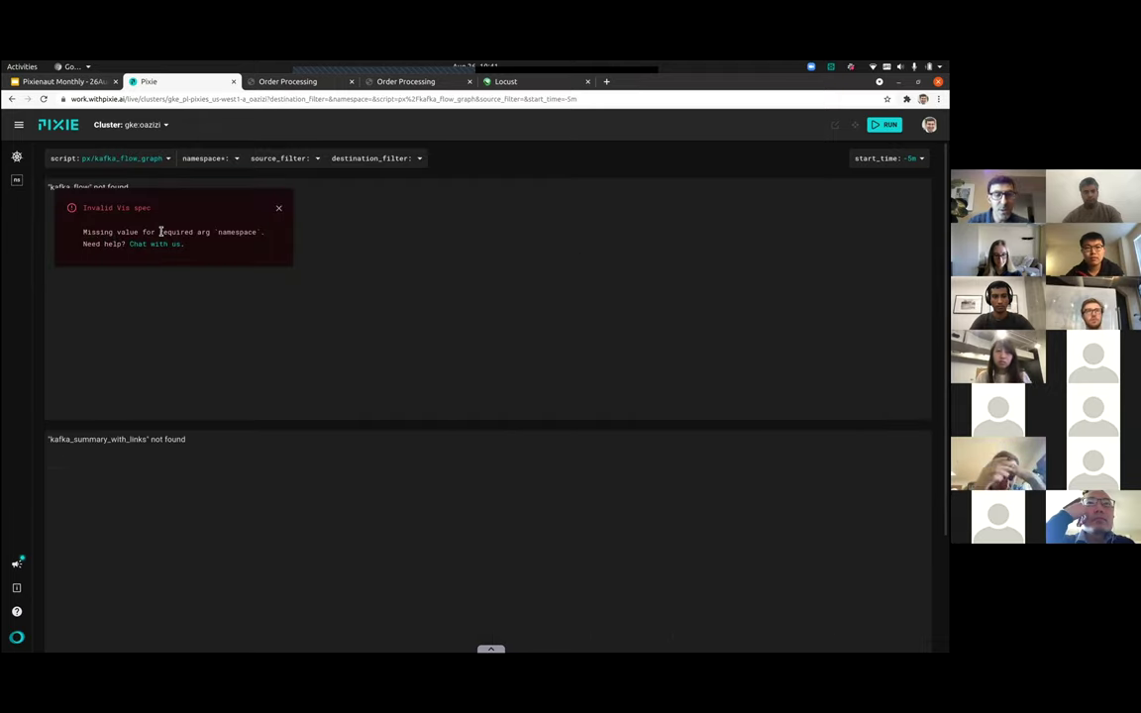
Set the namespace argument to kafka-demo
double_click(222, 233)
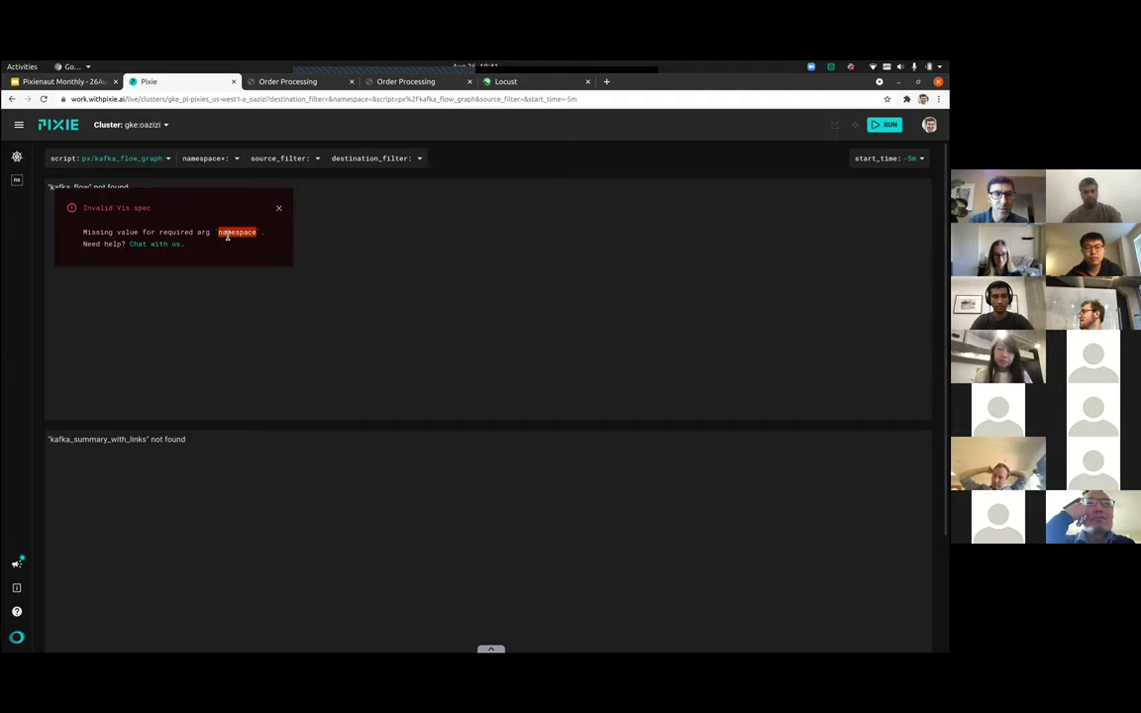
click(239, 161)
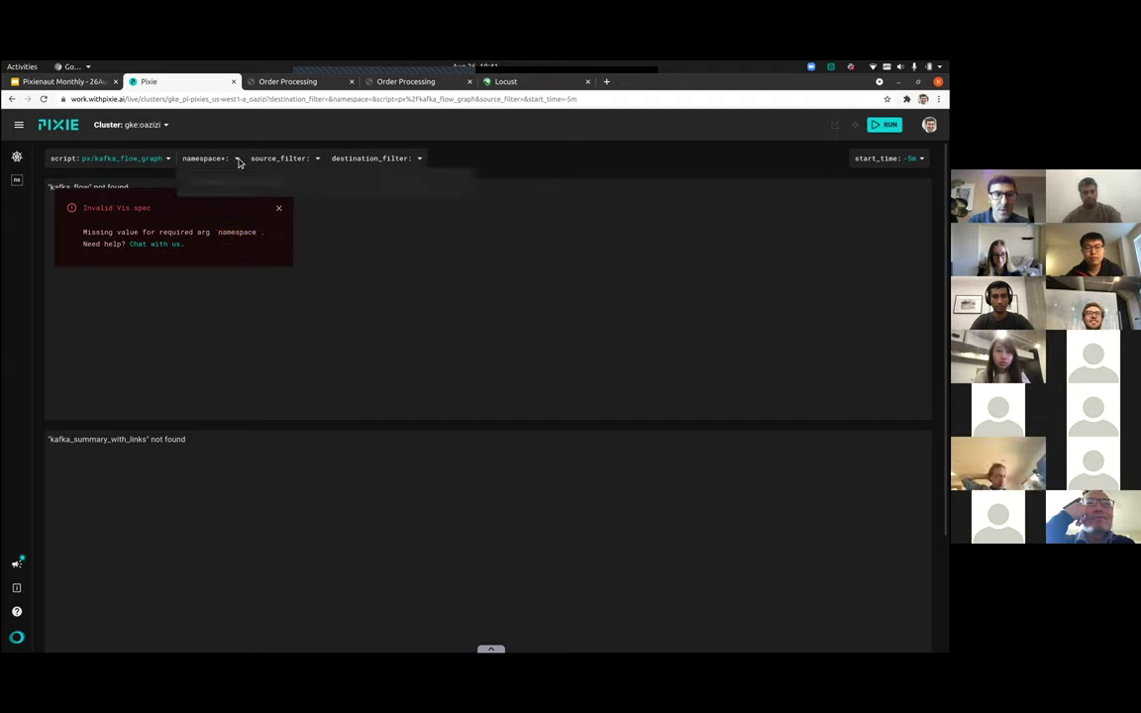
text(kafka-demo)
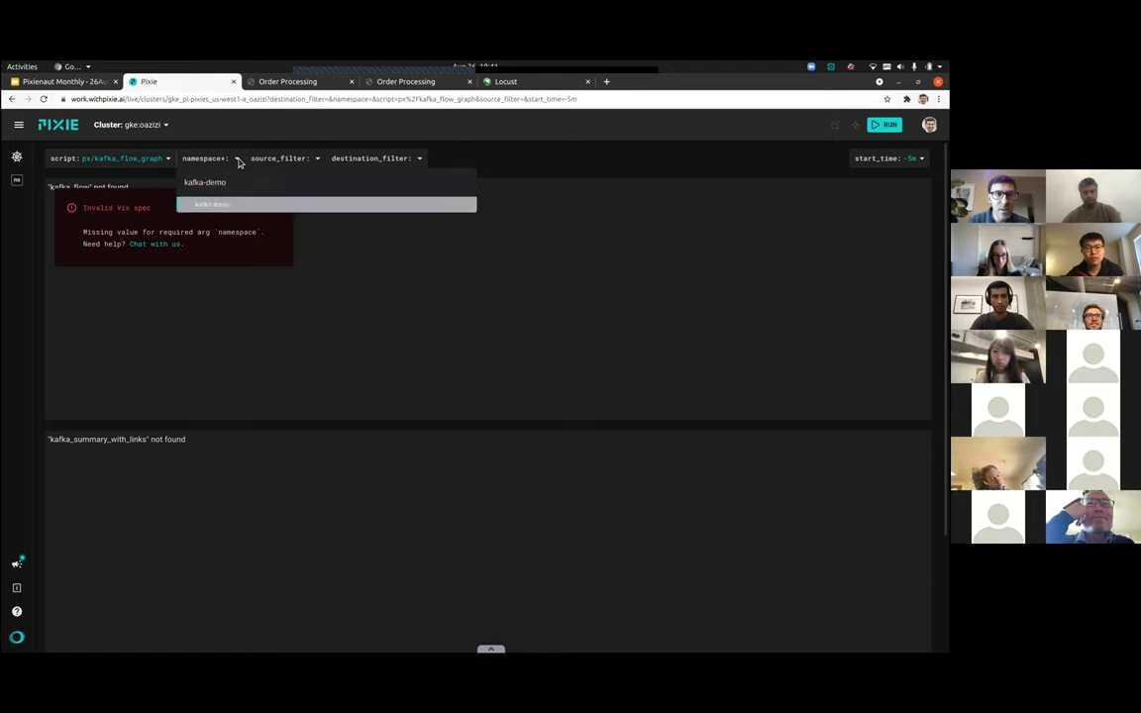
click(247, 210)
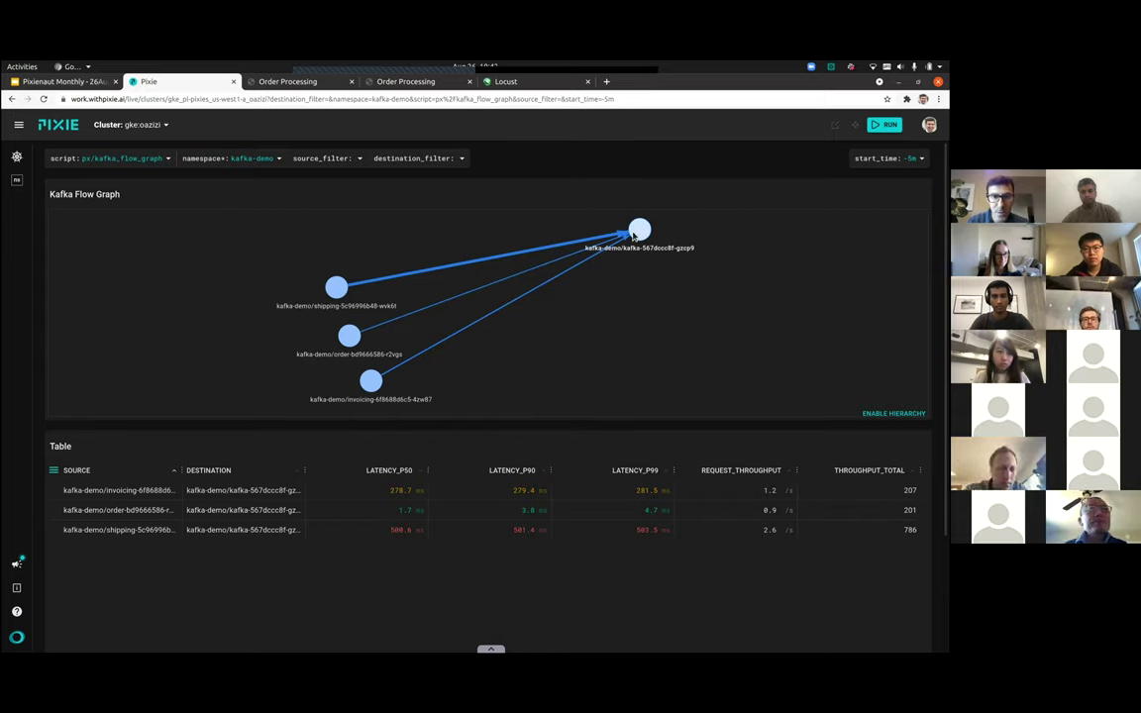
Centre the kafka broker with order on the left, shipping upper right, invoicing lower right
drag(634, 234, 474, 300)
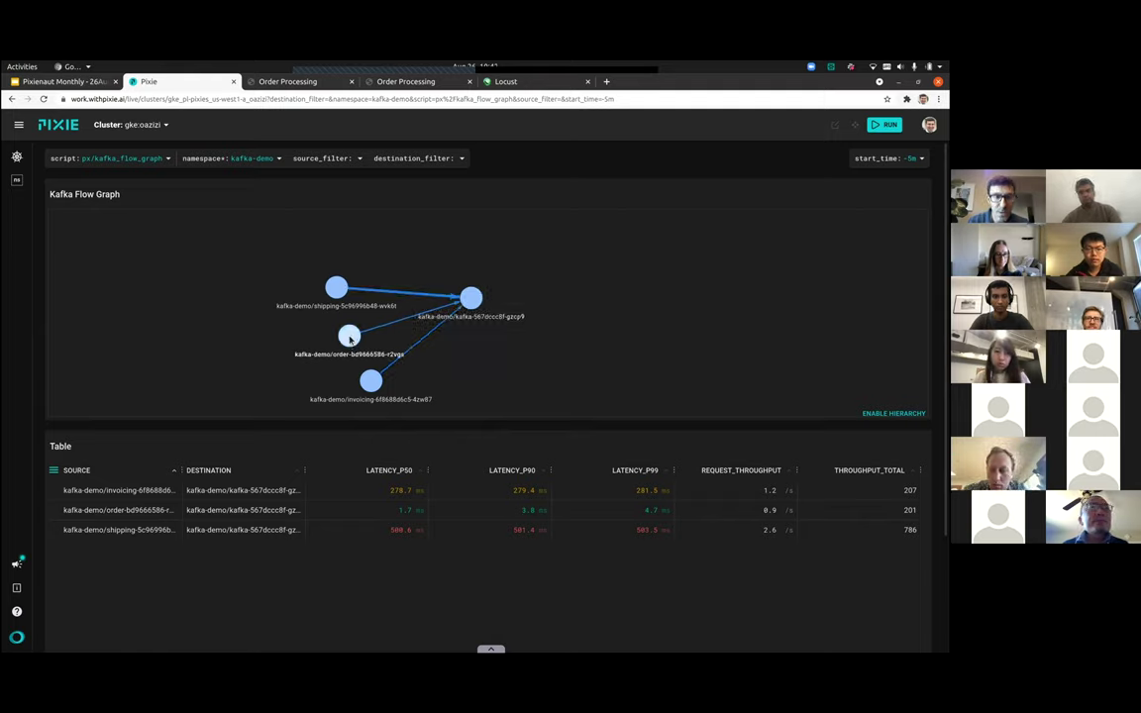
drag(352, 338, 318, 336)
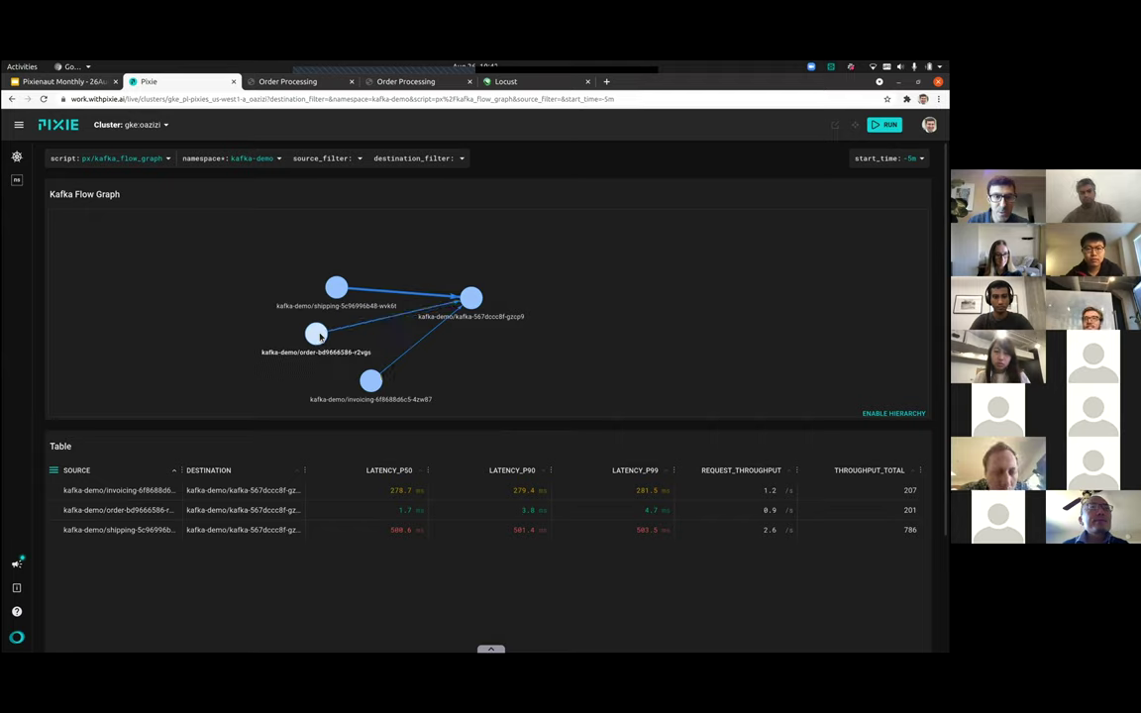
drag(248, 302, 246, 299)
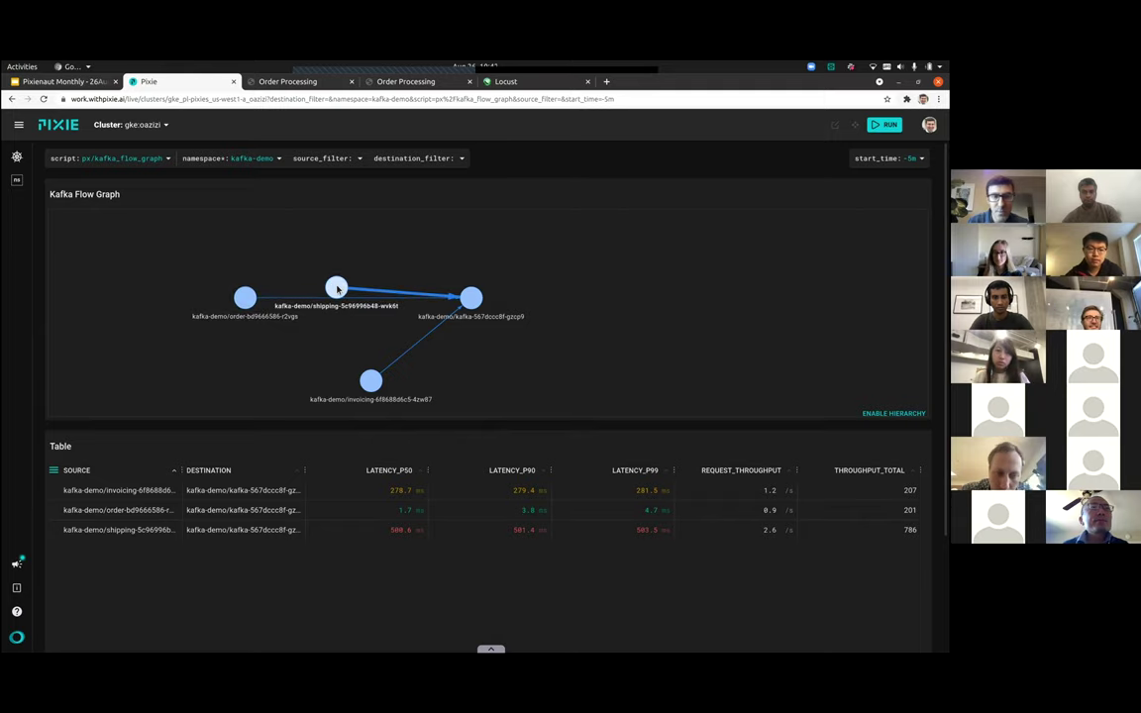
drag(337, 288, 558, 264)
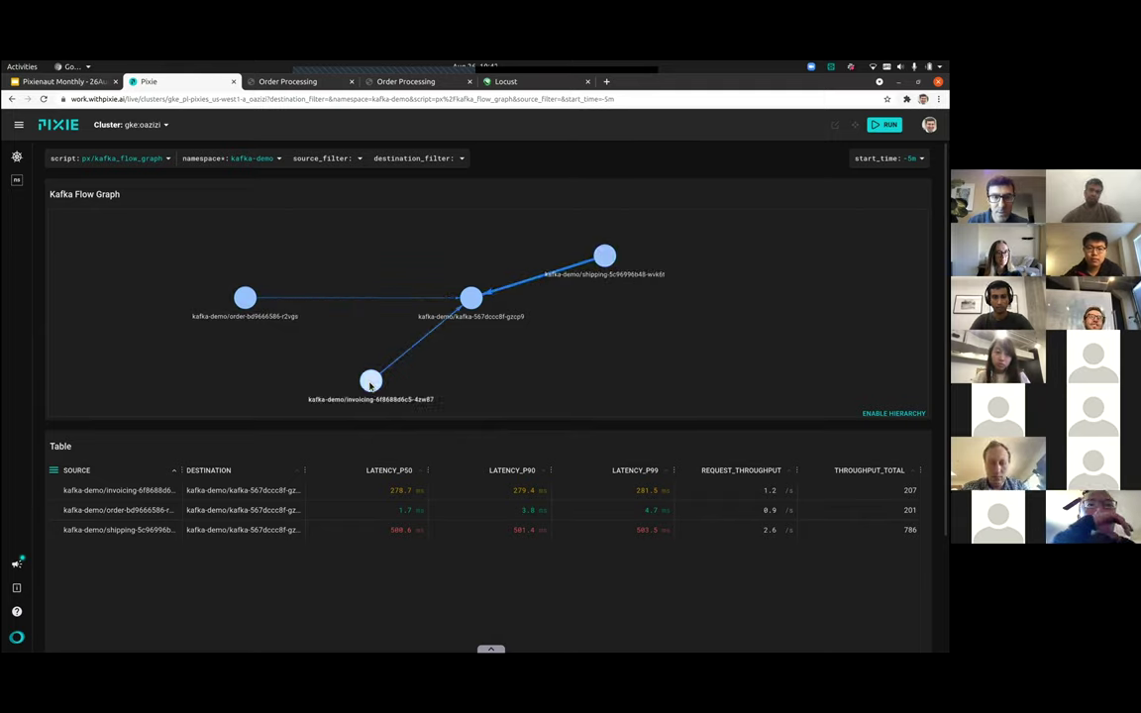
drag(368, 386, 607, 346)
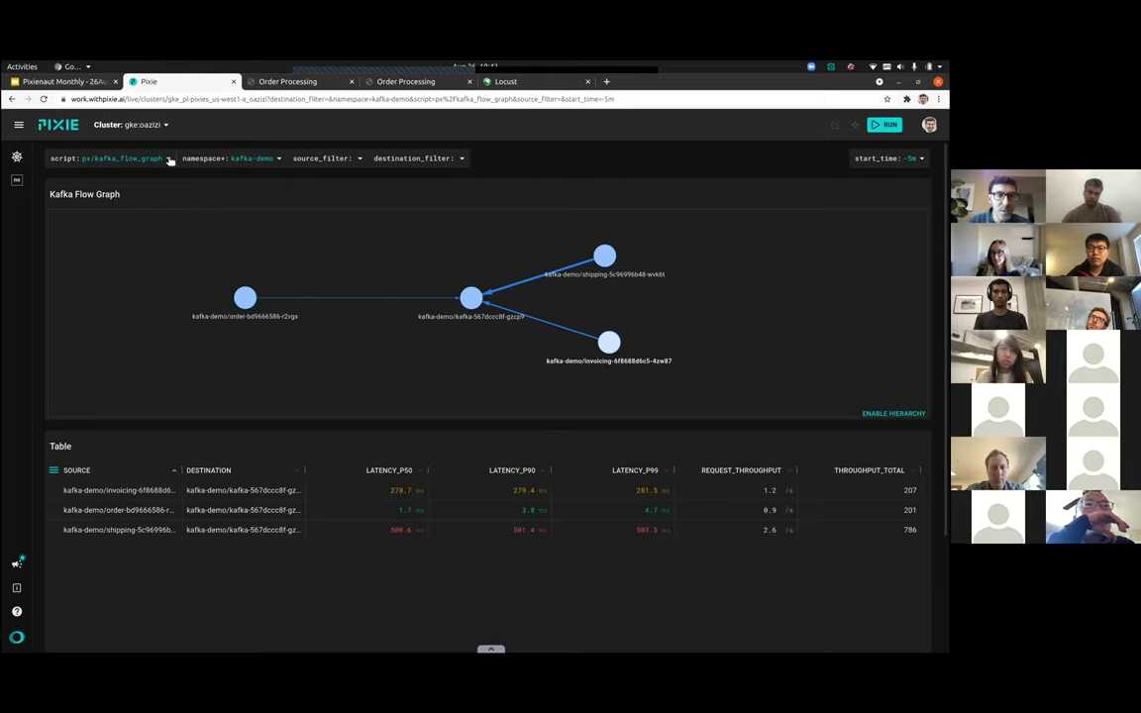
Search scripts for 'kafka' and load px/kafka_producer_consumer_latency
click(168, 159)
text(k)
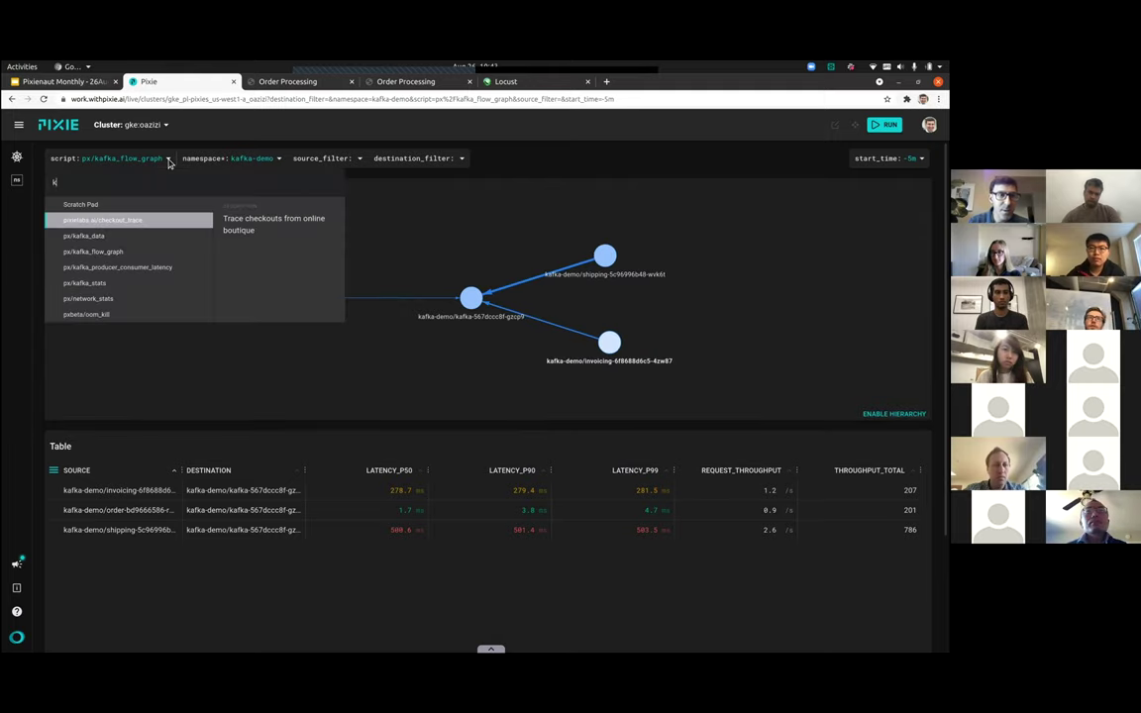
text(afka)
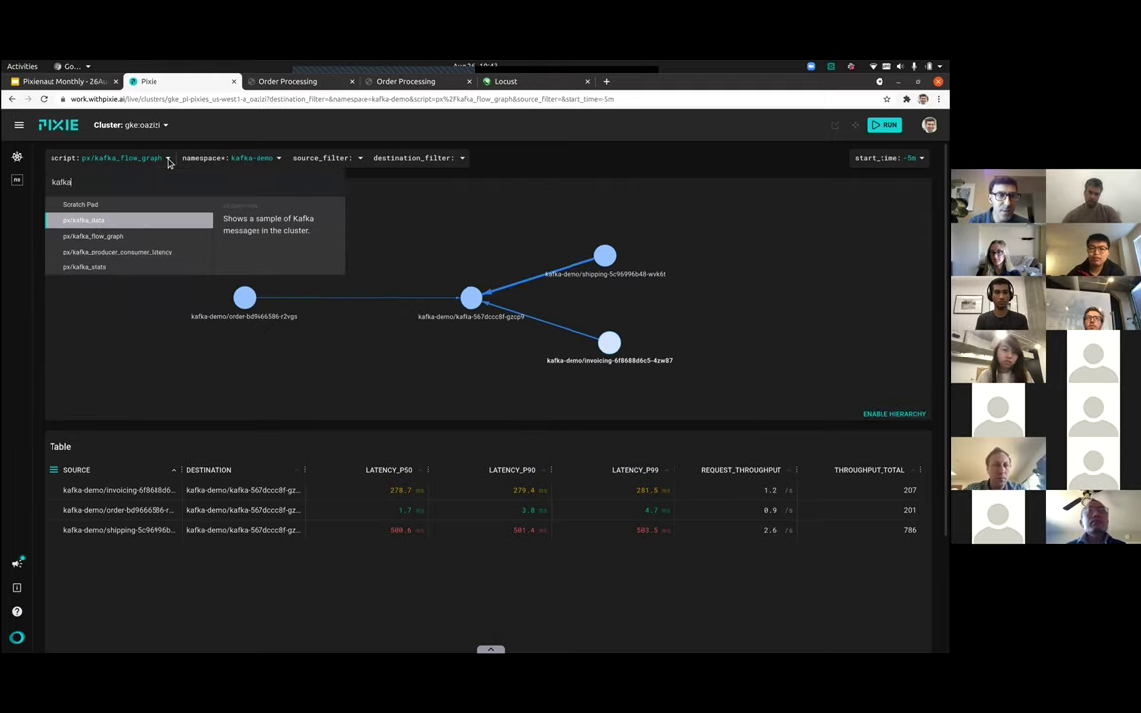
click(143, 256)
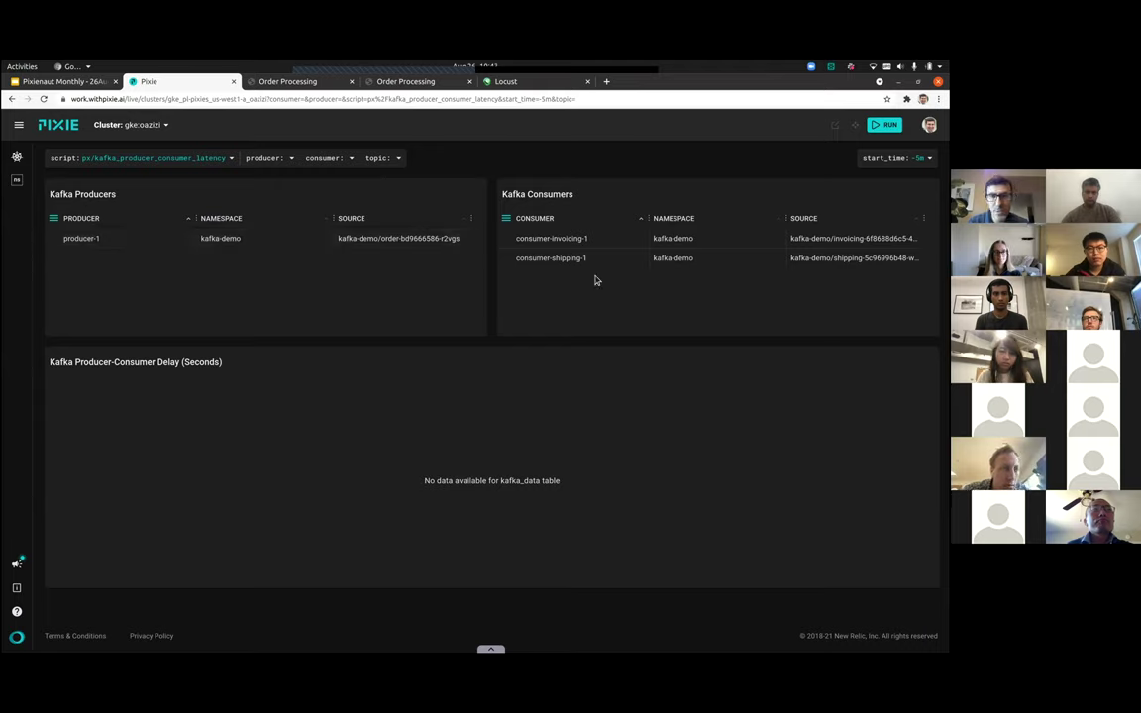
Set the topic to order and the producer to producer-1
click(399, 159)
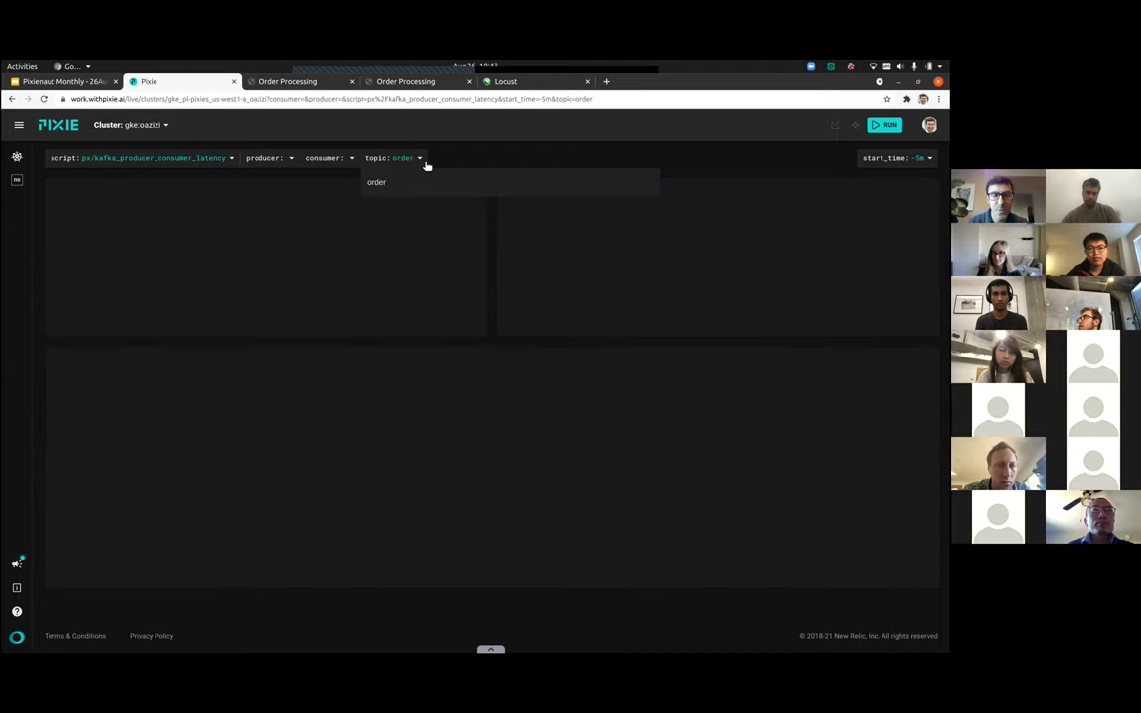
key(Return)
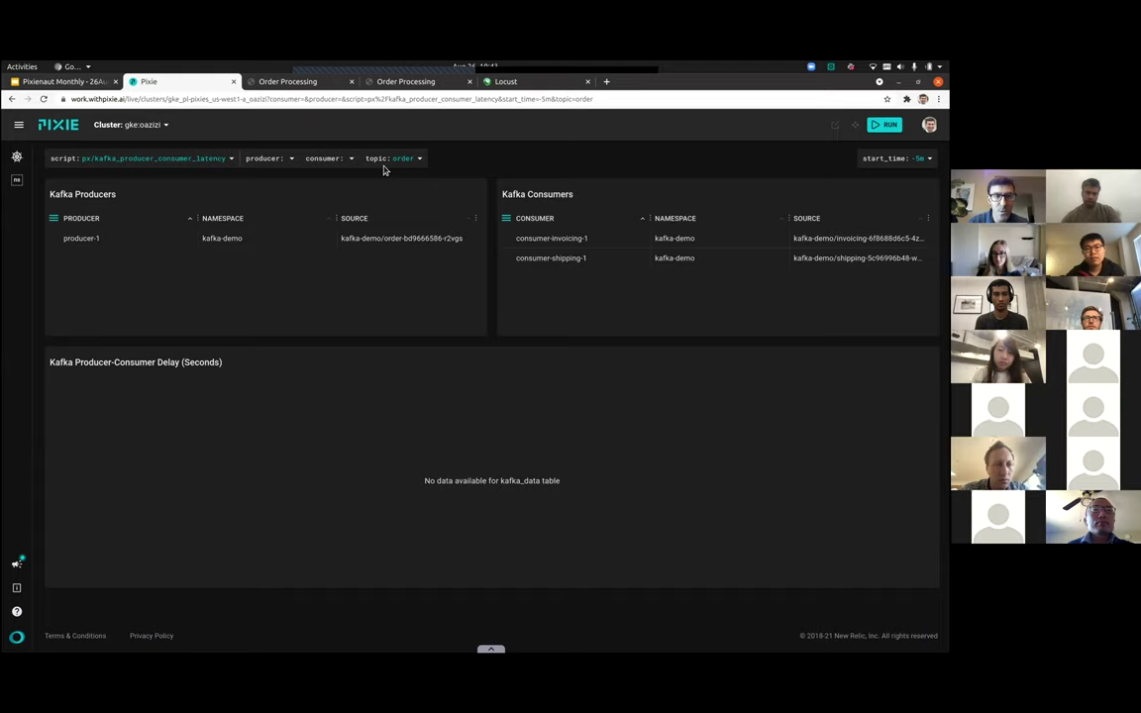
click(292, 159)
text(prod)
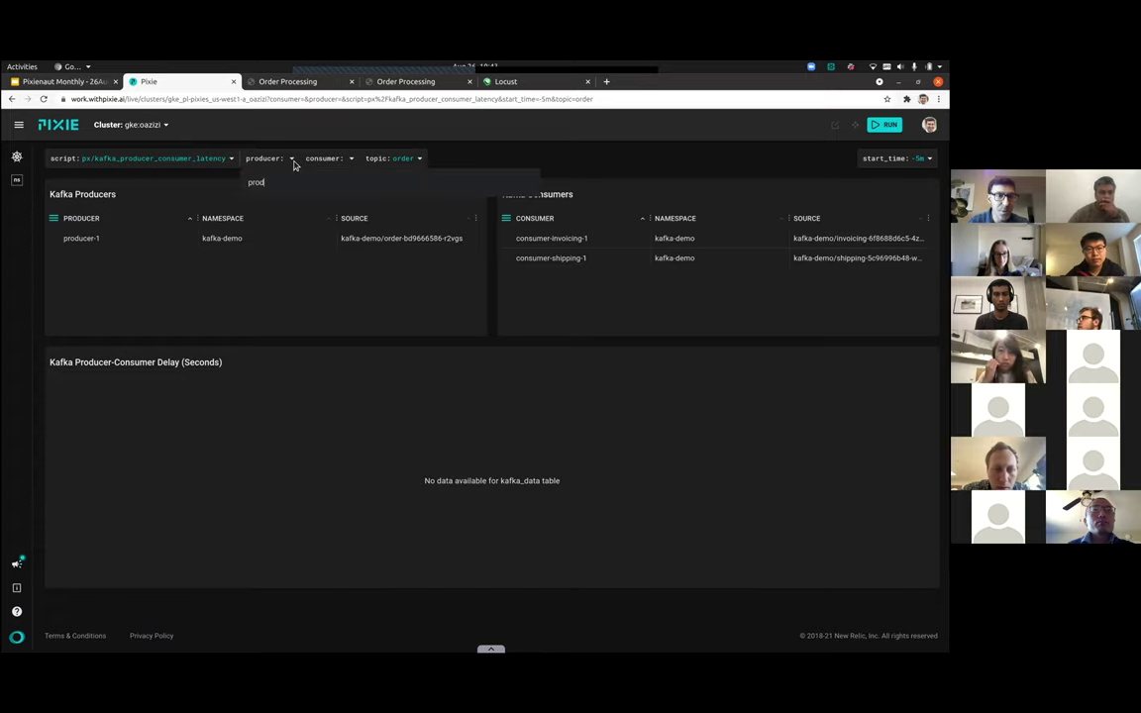
text(ucer-1)
key(Return)
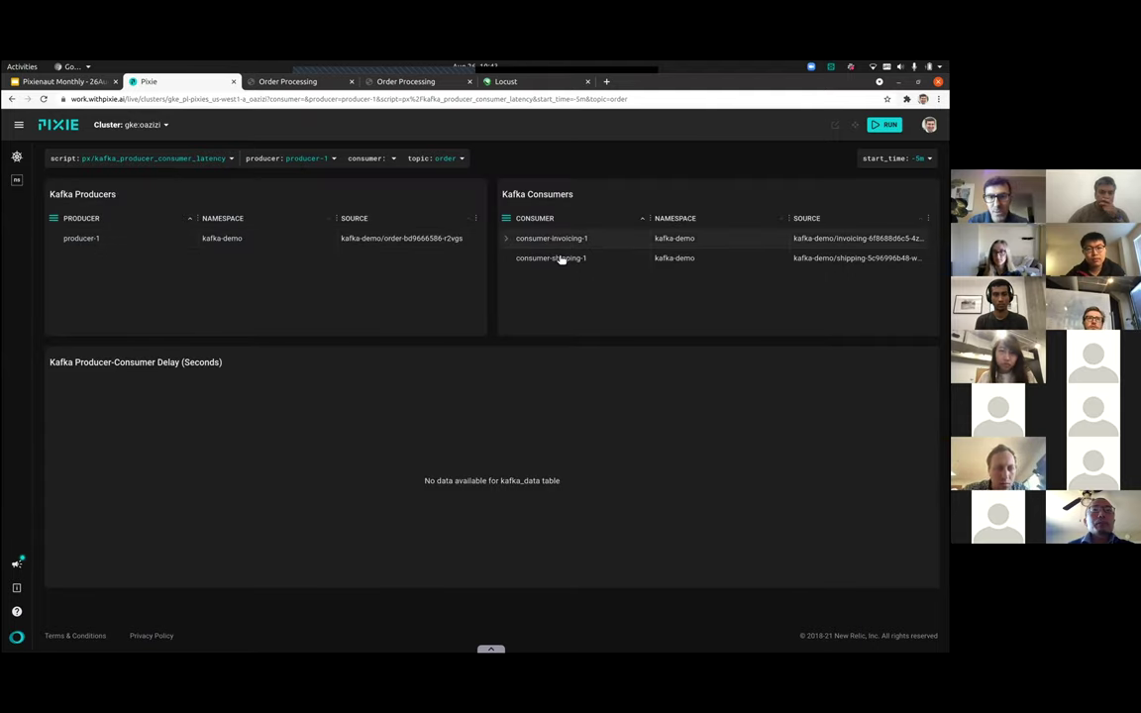
Set the consumer to consumer-shipping-1, then start entering consumer-invoi as the consumer
click(393, 161)
text(consumer)
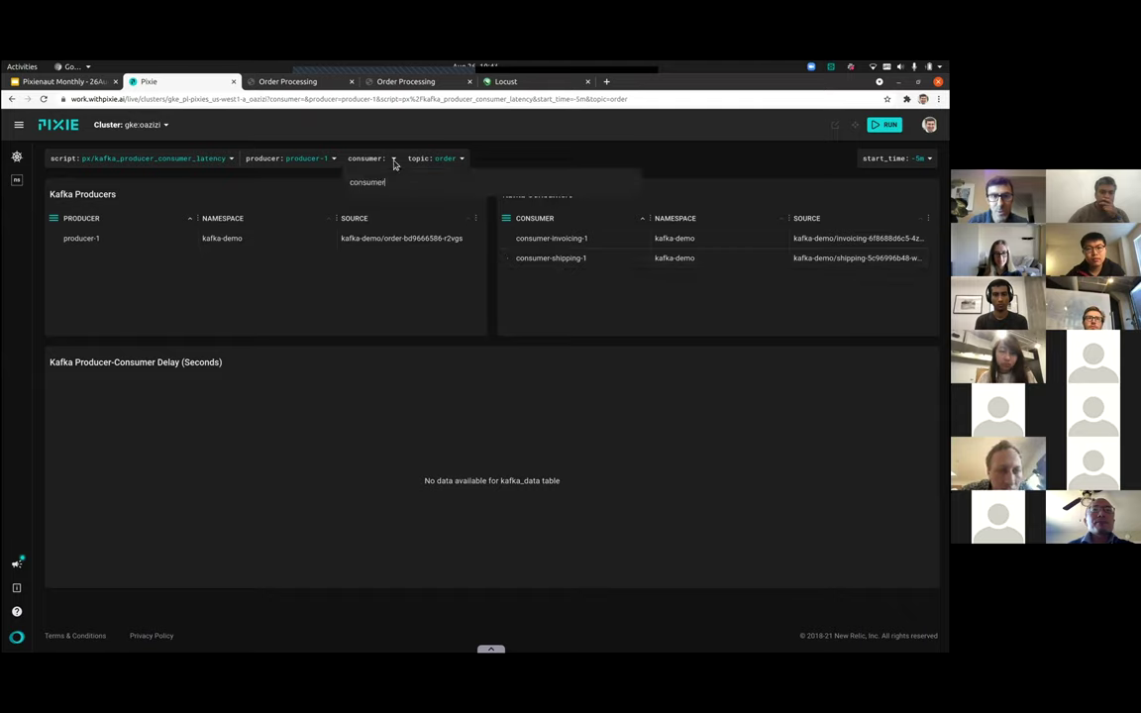
text(-shipping-1)
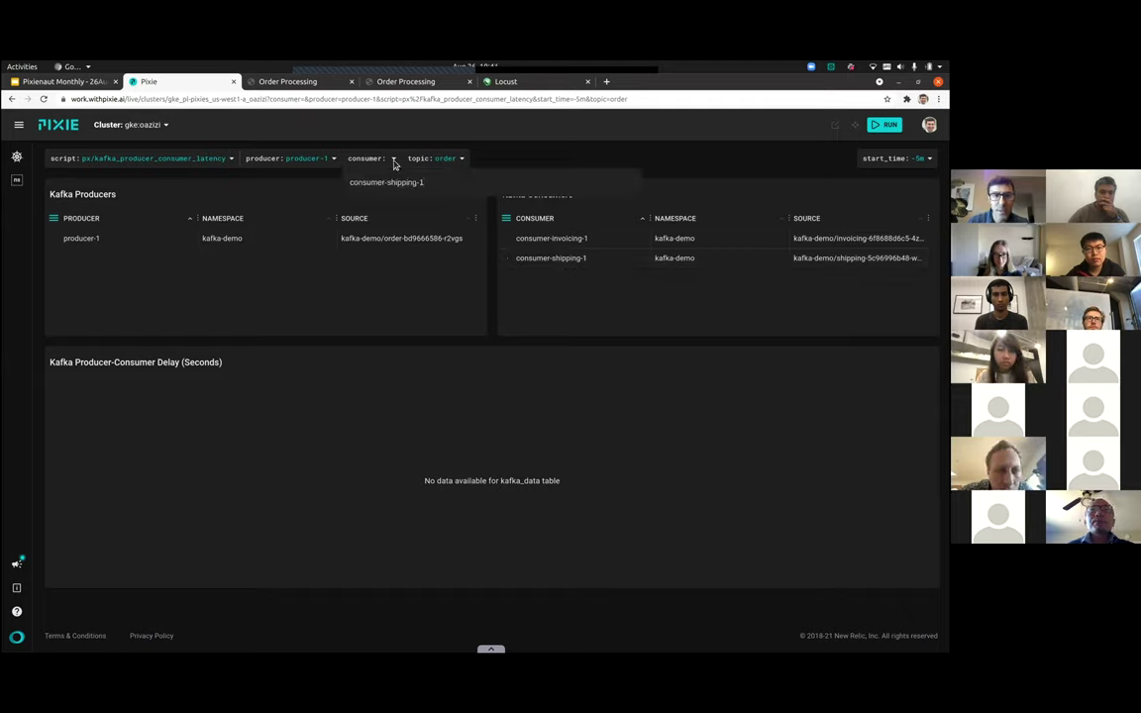
key(Return)
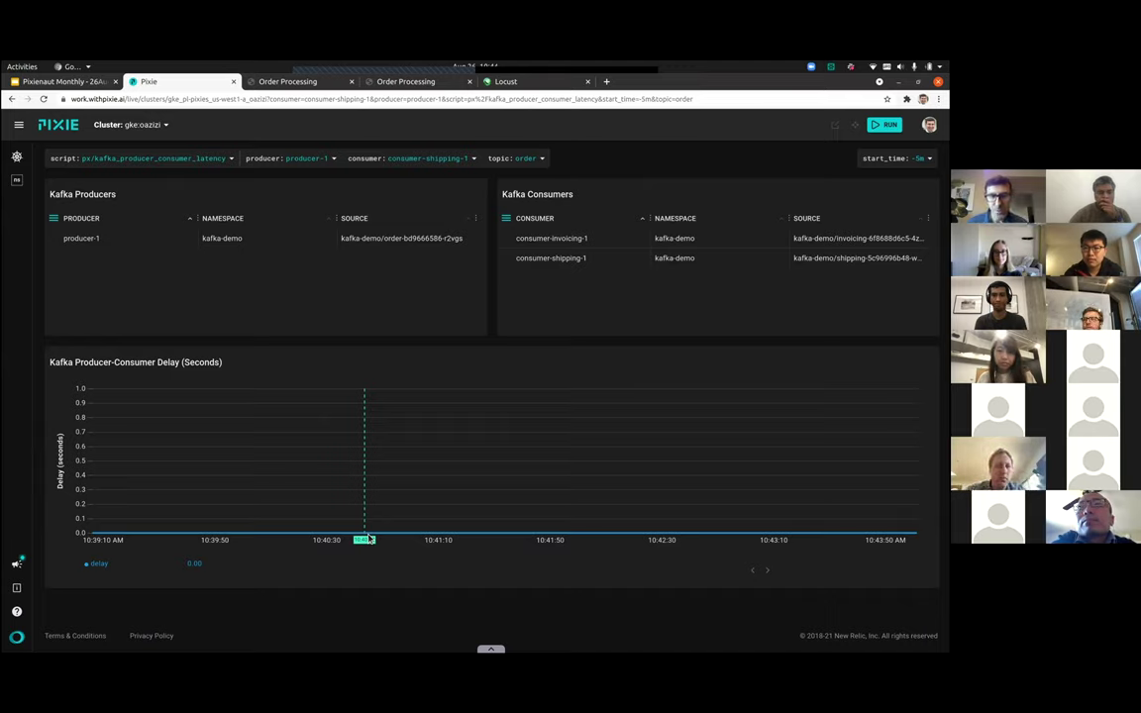
click(474, 159)
text(consum)
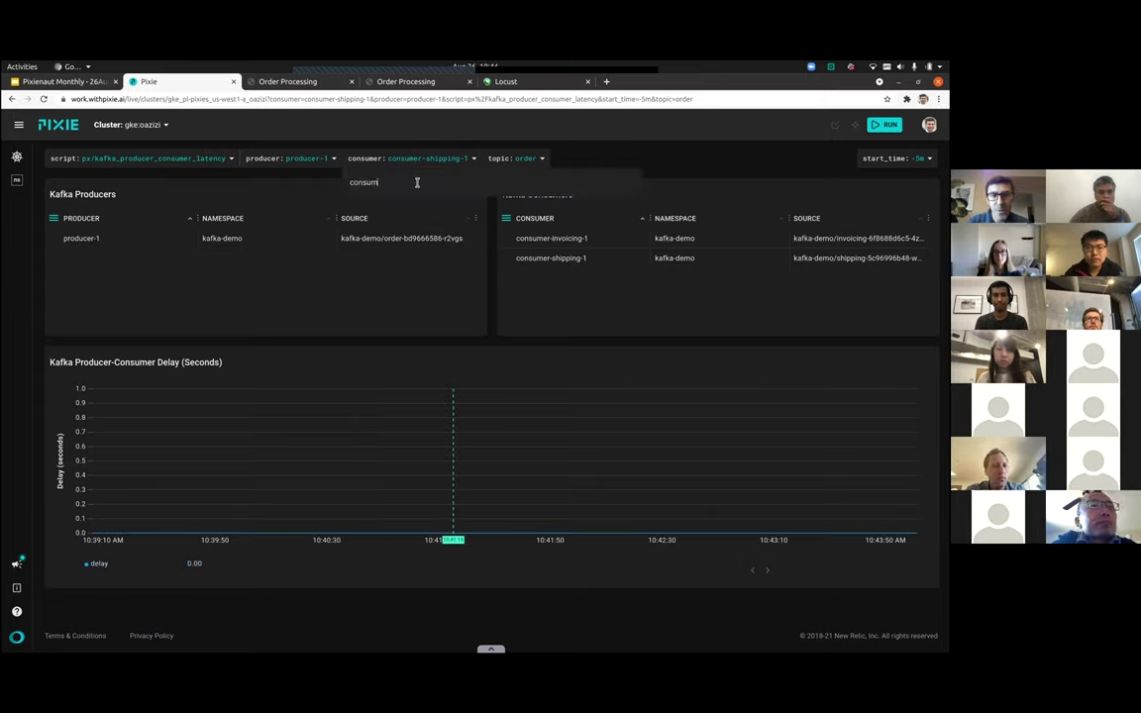